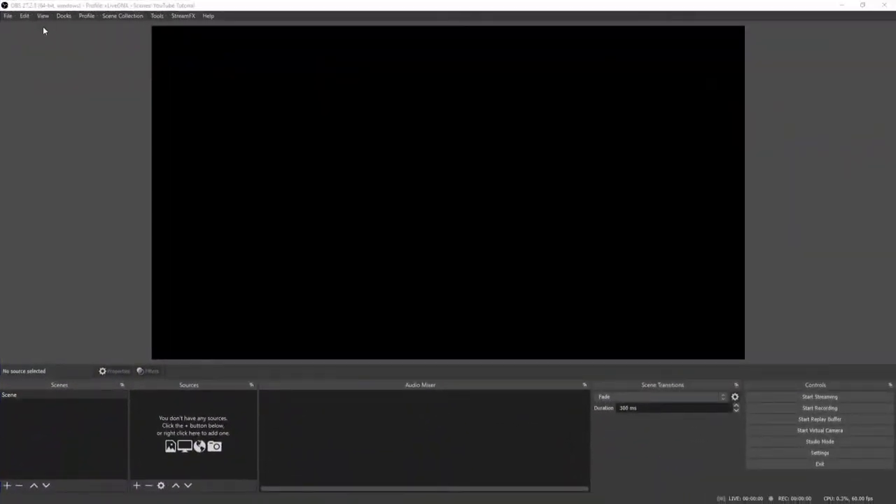
Set Mic/Auxiliary Audio to Microphone (Realtek Audio USB) in the Audio settings and apply.
click(9, 16)
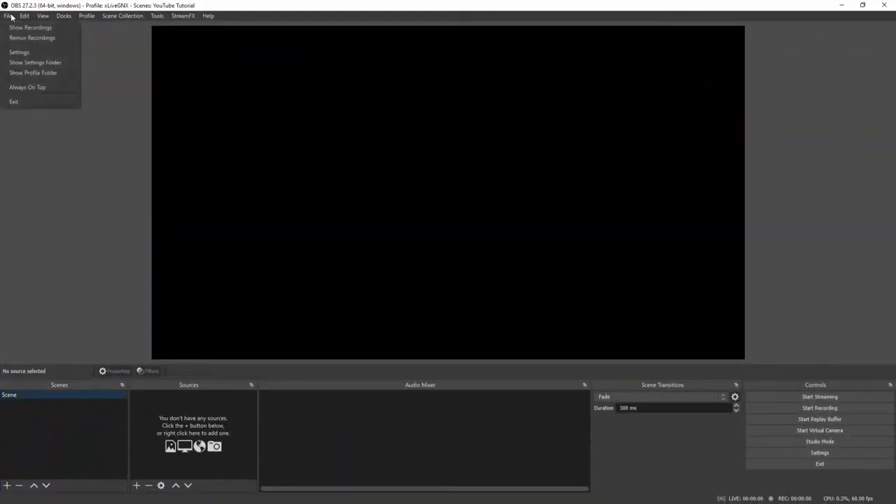
click(19, 52)
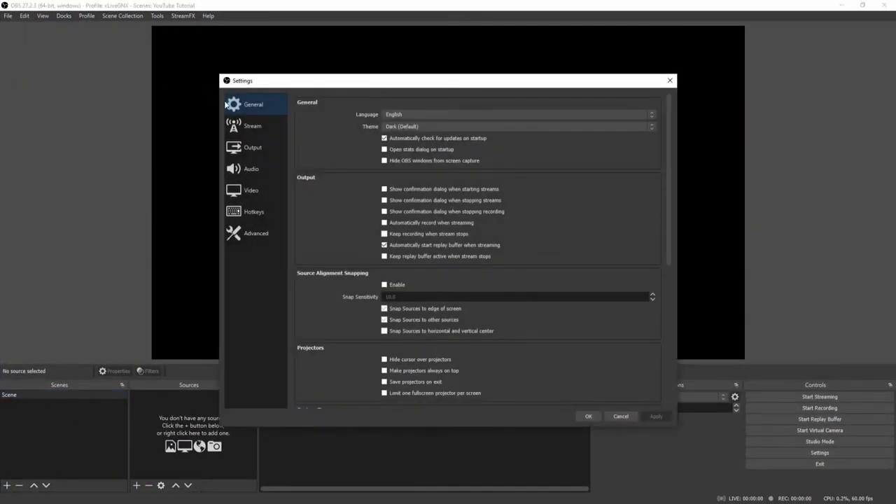
click(266, 173)
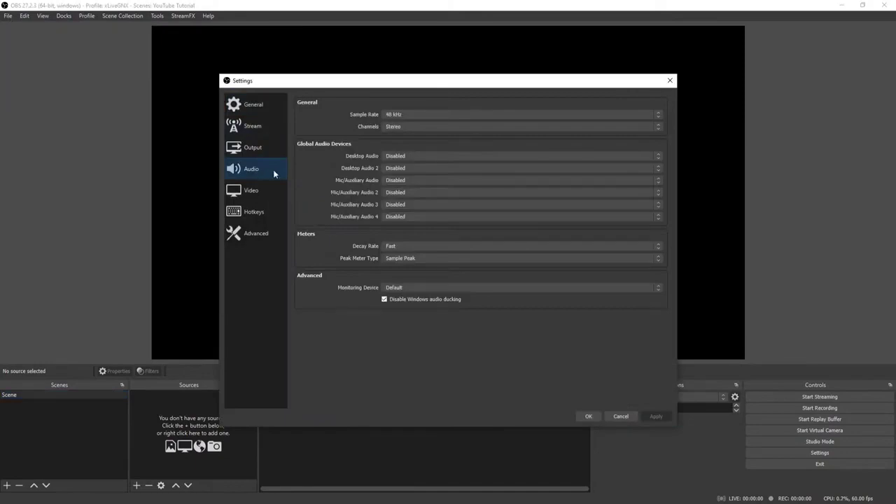
click(408, 180)
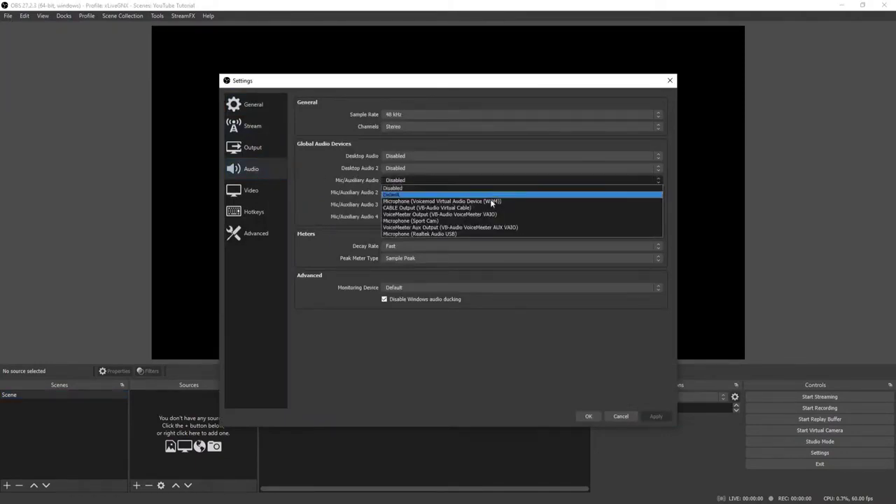
click(476, 236)
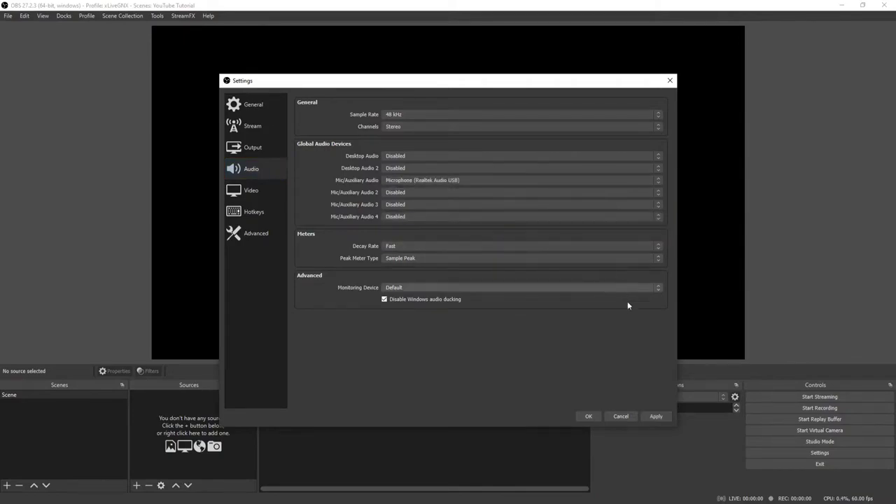
click(665, 417)
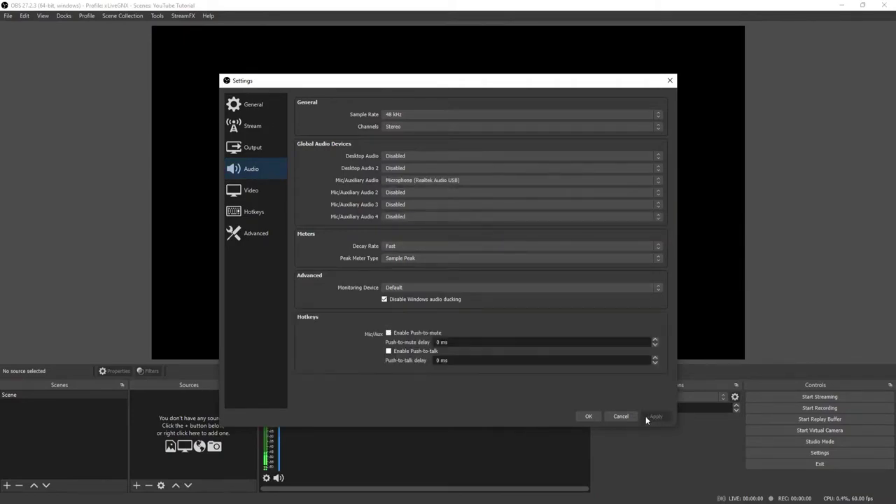
click(594, 418)
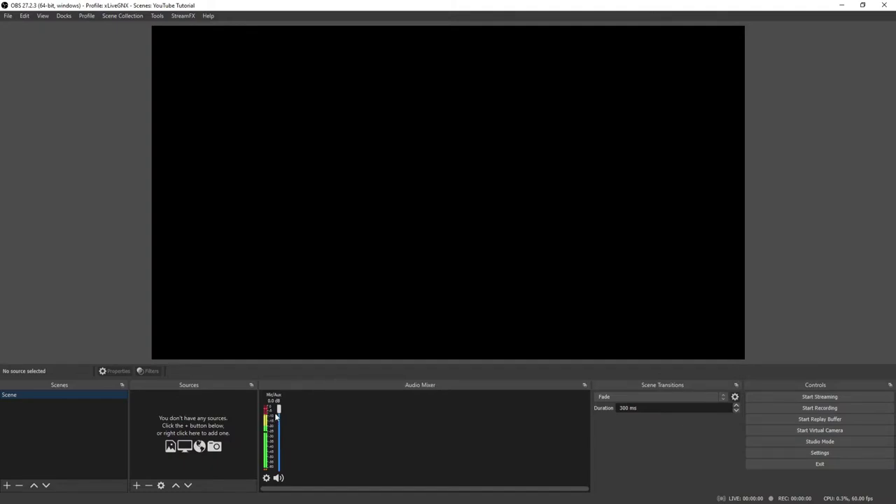
Add a filter named Gain to the Mic/Aux source from its Filters window.
right_click(272, 422)
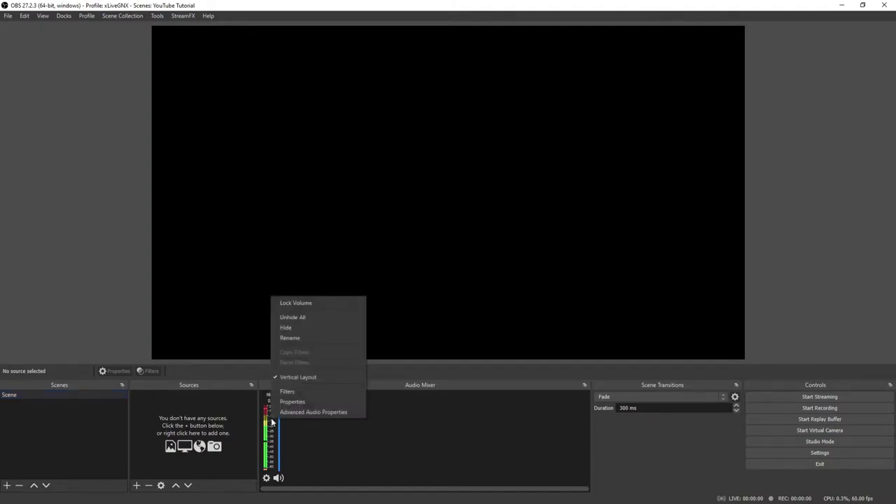
click(286, 392)
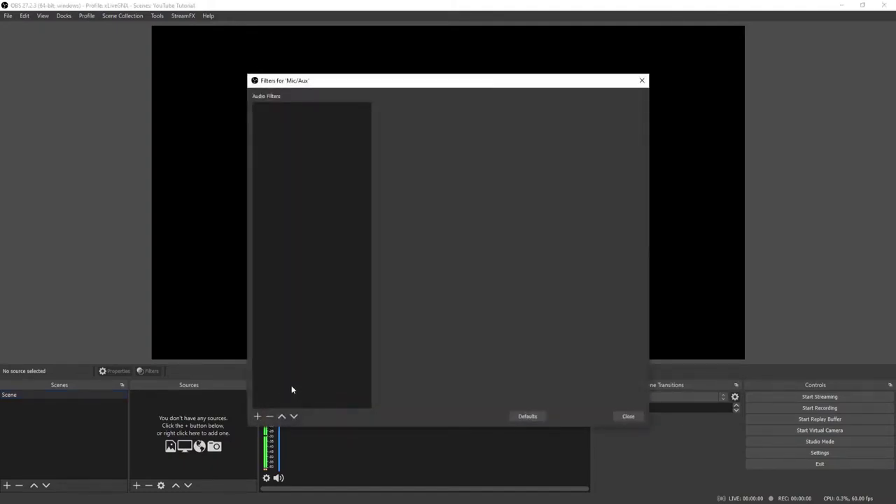
click(258, 416)
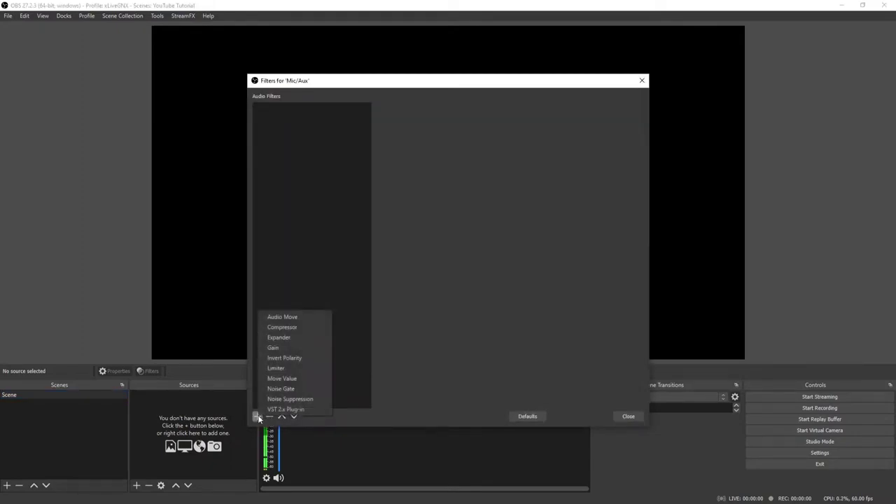
click(257, 417)
click(258, 418)
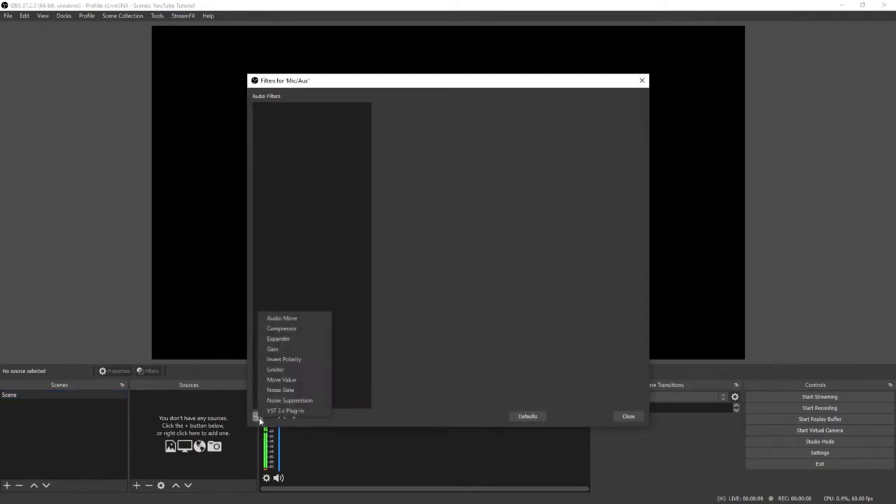
click(290, 348)
click(426, 268)
Move the Filters window up and bring the Gain slider from 0.00 dB to 1.50 dB.
drag(403, 84, 402, 39)
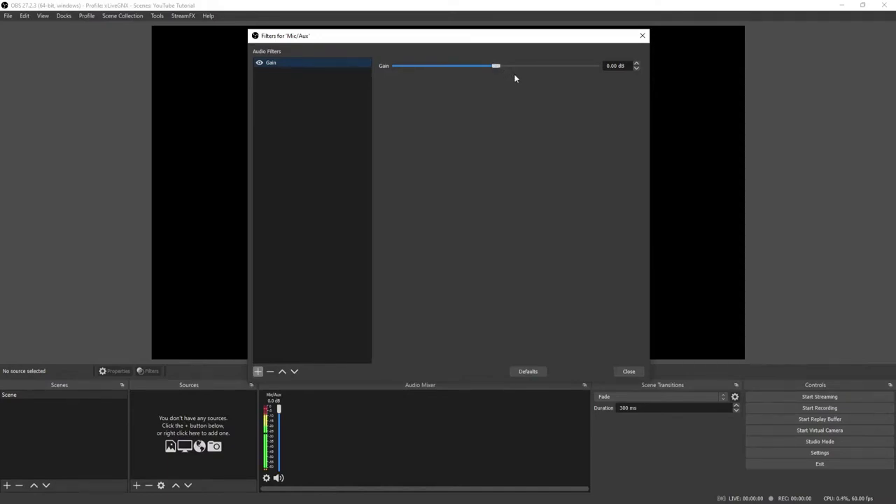
drag(527, 69, 553, 68)
drag(552, 67, 454, 72)
drag(458, 73, 500, 73)
key(Right)
drag(503, 71, 505, 70)
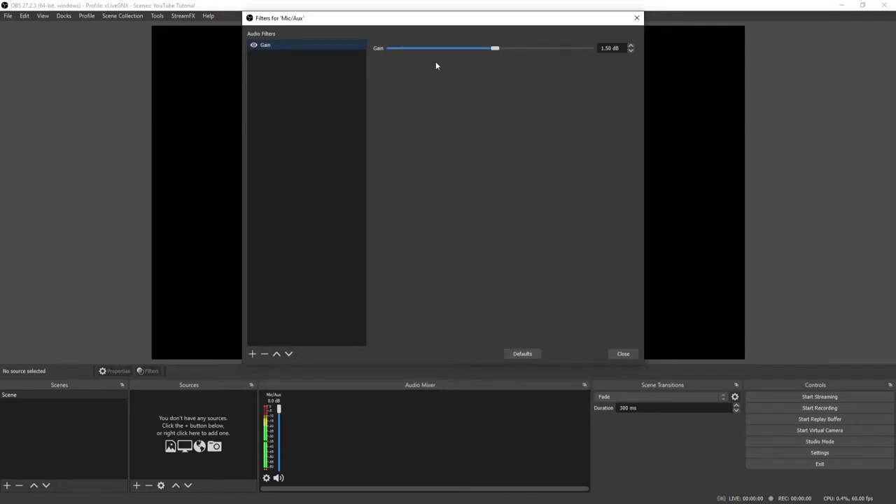
Add a VST 2.x Plug-in filter to Mic/Aux and choose Marvel GEQ as its plug-in.
click(253, 353)
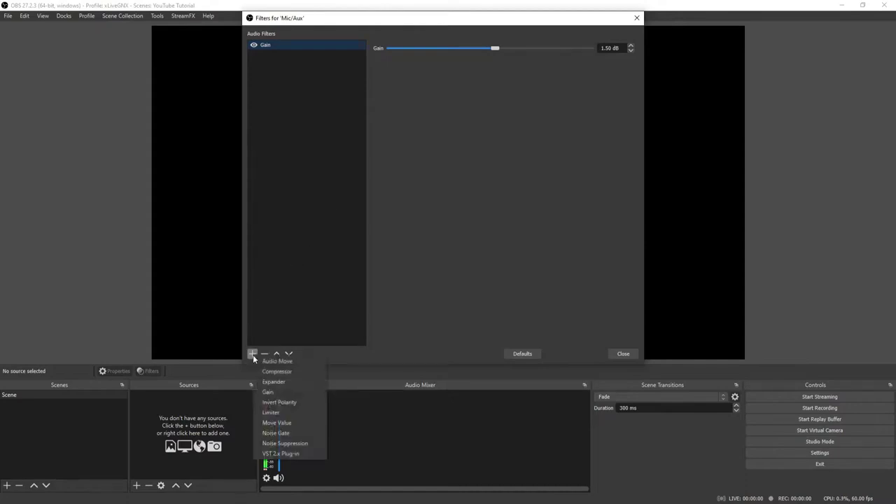
click(288, 454)
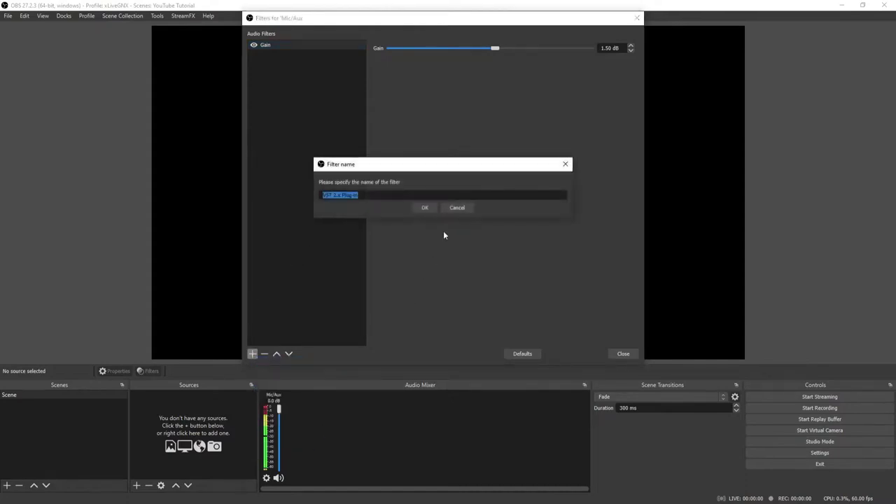
click(427, 208)
click(522, 48)
scroll(560, 166, down, 10)
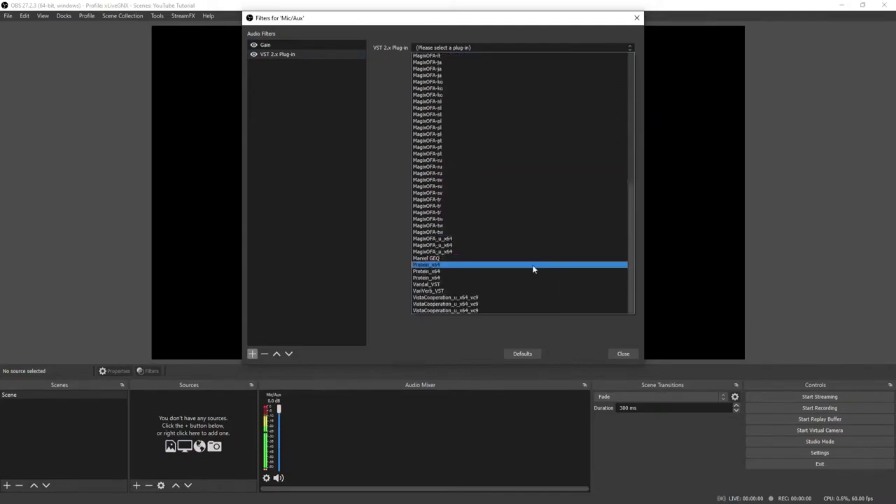
click(460, 259)
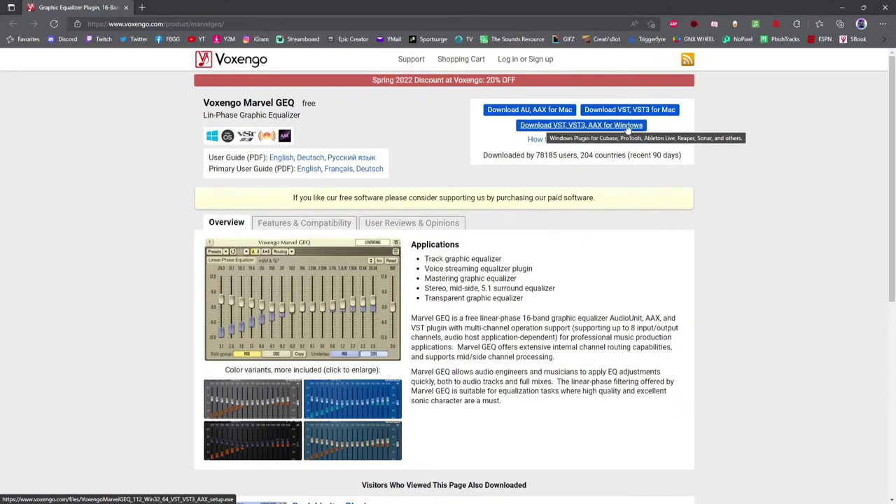
Download the Marvel GEQ VST, VST3, AAX installer for Windows from Voxengo's page.
click(601, 126)
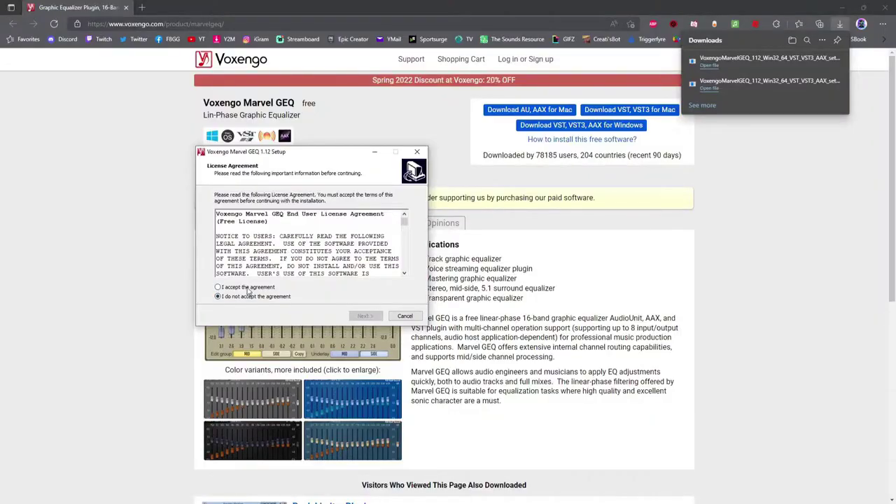
Accept the Marvel GEQ installer's licence agreement and continue to component selection.
click(248, 288)
click(361, 317)
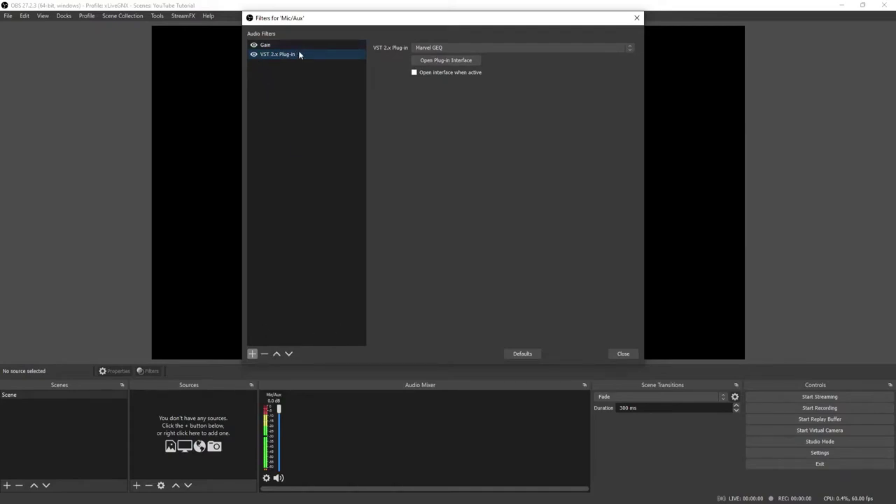
Pick Marvel GEQ in the VST plug-in list and open its equalizer interface.
click(519, 49)
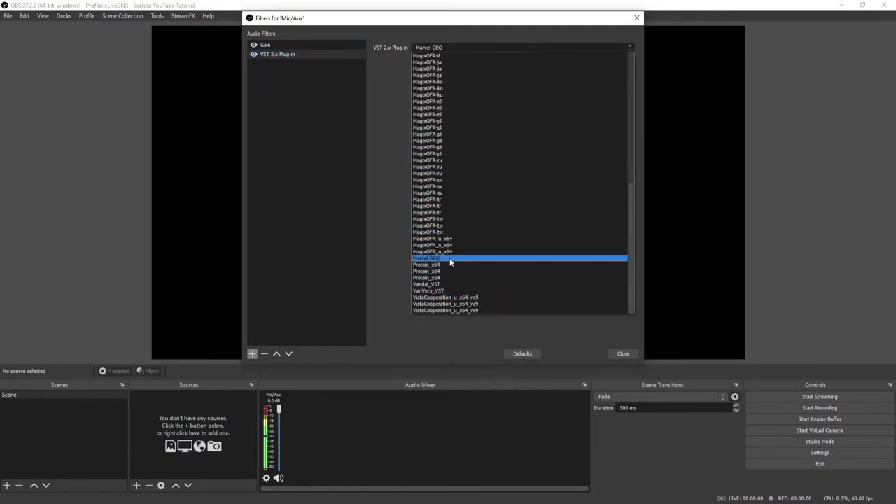
click(446, 257)
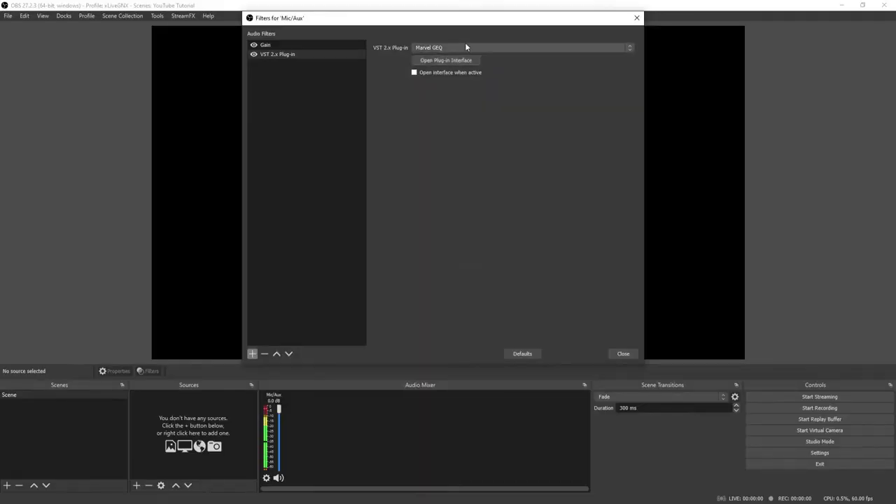
click(449, 62)
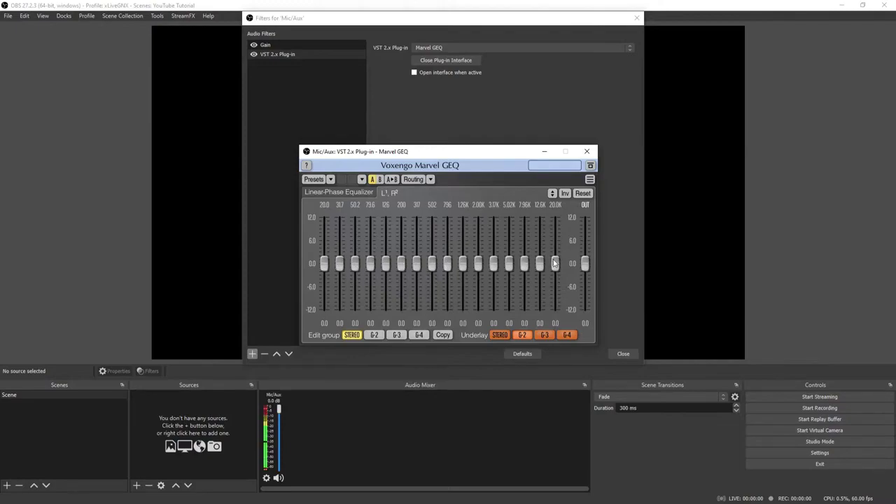
Boost the 20.0 Hz band to 8.4 and the 12.6K–20.0K highs to 6.6, leaving mids flat.
drag(325, 264, 417, 265)
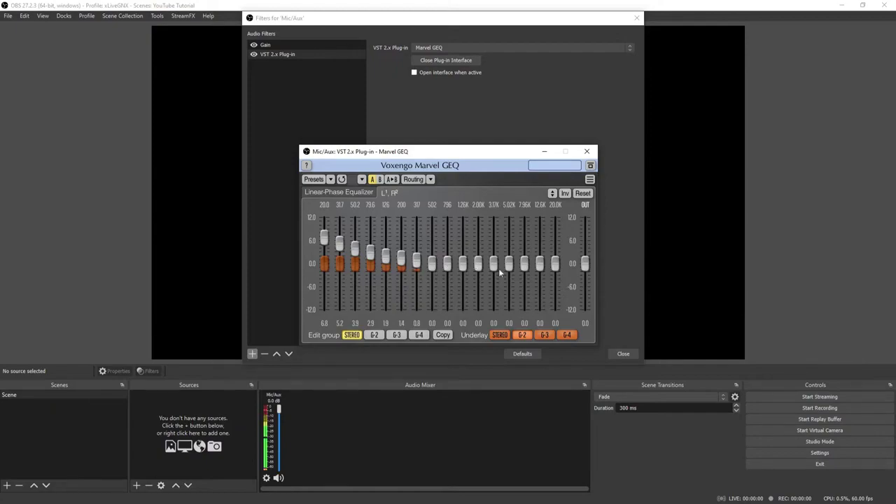
drag(553, 271, 463, 261)
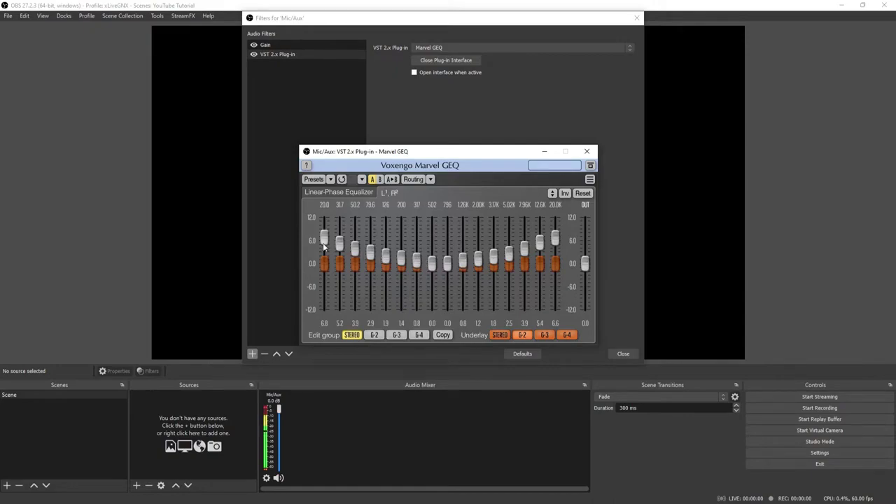
mouse_move(324, 247)
mouse_down()
mouse_move(355, 253)
mouse_move(324, 250)
mouse_move(324, 229)
mouse_move(339, 256)
mouse_move(340, 246)
mouse_move(370, 259)
mouse_move(360, 260)
mouse_move(355, 232)
mouse_move(339, 247)
mouse_move(356, 235)
mouse_move(360, 267)
mouse_move(373, 256)
mouse_move(351, 267)
mouse_move(355, 246)
mouse_move(328, 231)
mouse_move(392, 257)
mouse_move(355, 245)
mouse_up()
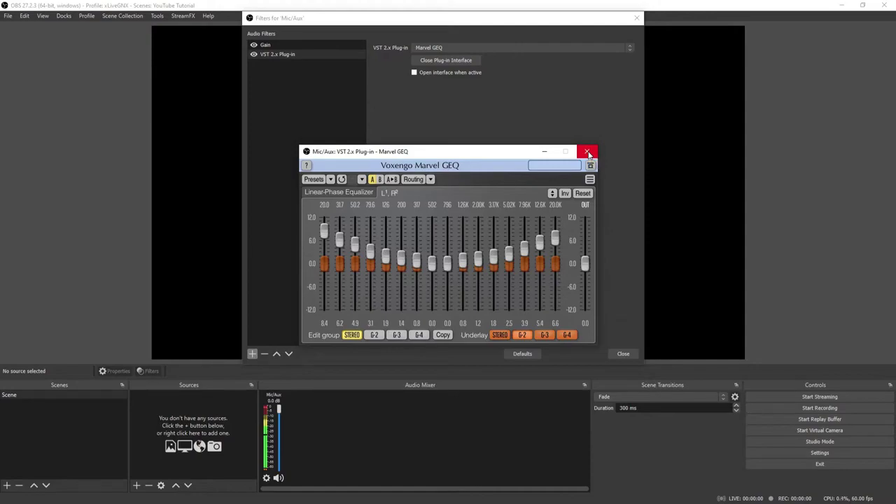
Close the Marvel GEQ window and add a filter named Compressor to Mic/Aux.
click(588, 152)
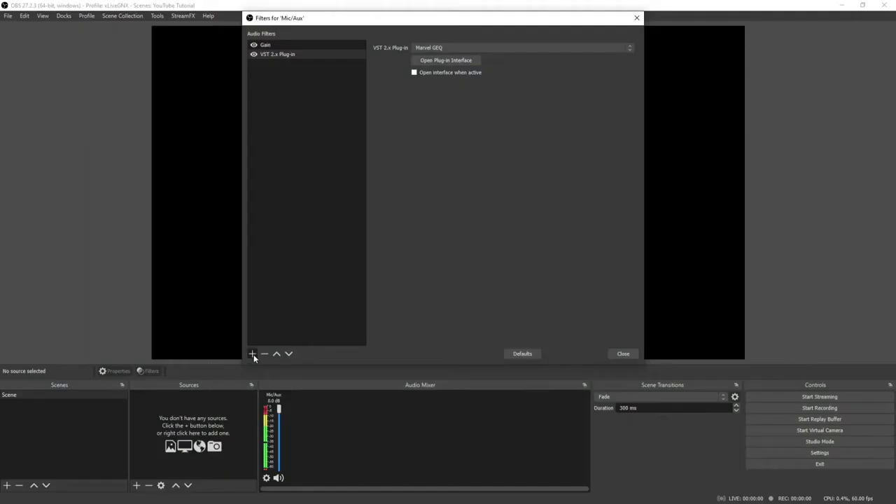
click(254, 354)
click(285, 369)
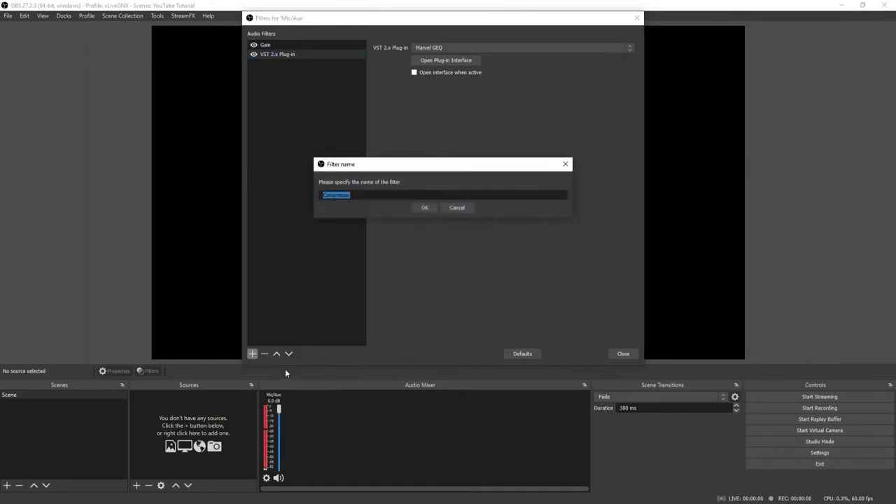
click(429, 207)
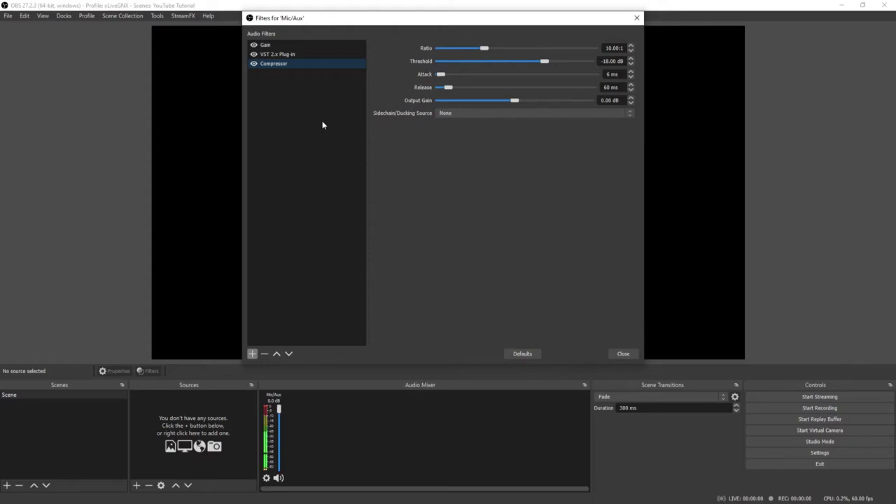
Set the Compressor ratio to 4.00:1 and output gain to 4.50 dB, then adjust the threshold.
drag(487, 50, 458, 90)
drag(516, 102, 496, 102)
drag(509, 101, 512, 102)
drag(514, 102, 516, 101)
drag(524, 101, 525, 102)
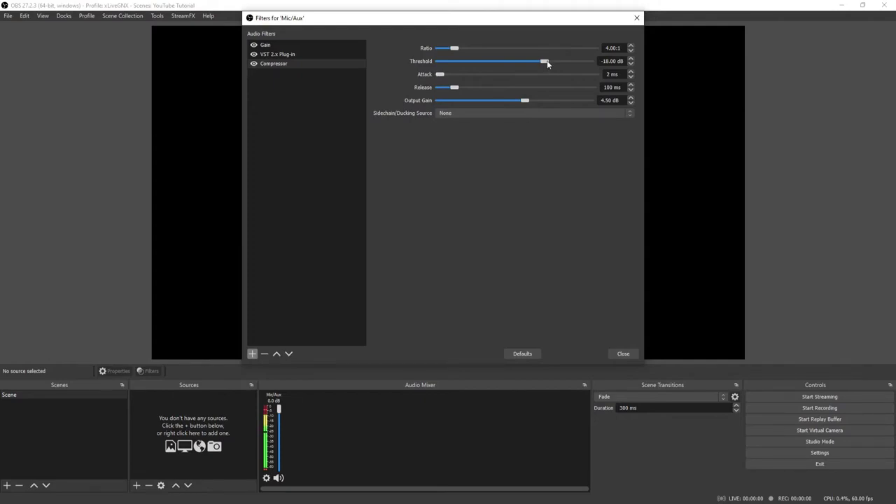
drag(547, 61, 615, 68)
Lower the Compressor threshold to -32.30 dB and bring up the list of filters to add.
drag(589, 60, 532, 67)
click(252, 354)
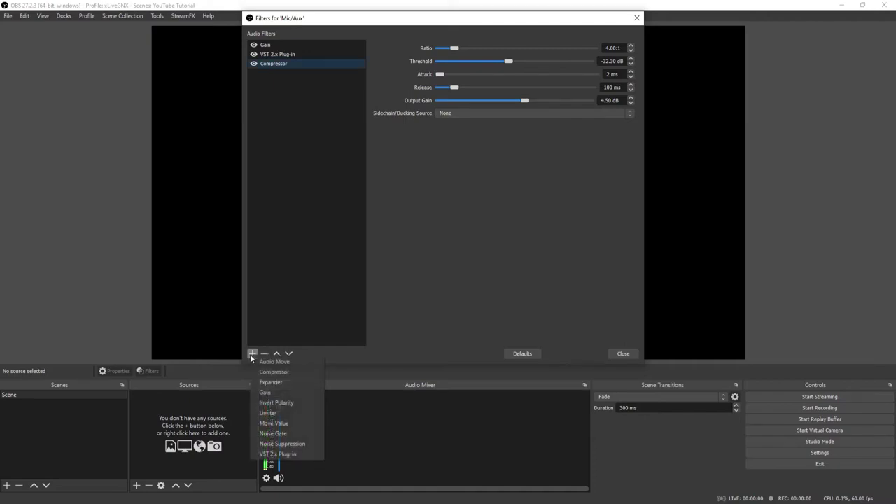
Add an Expander with 4.00:1 ratio and -21.00 dB threshold, then raise the Compressor output gain.
click(292, 381)
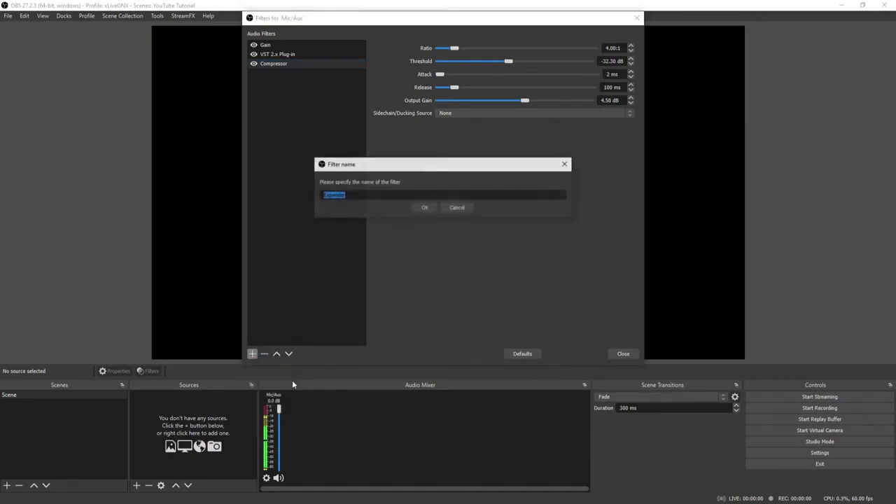
click(425, 208)
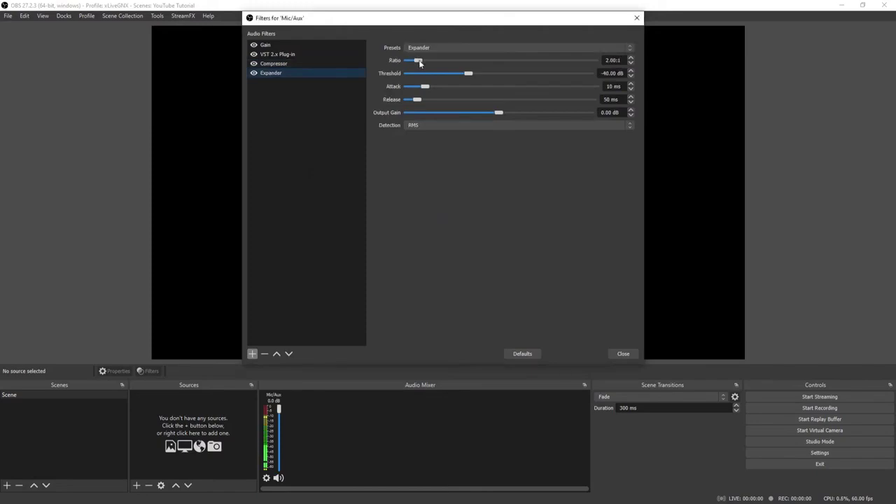
drag(419, 62, 429, 100)
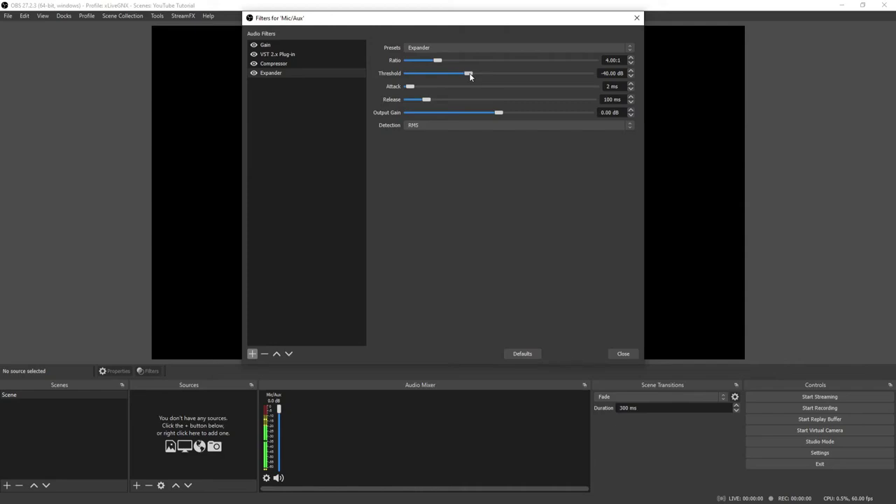
drag(470, 76, 526, 77)
click(282, 64)
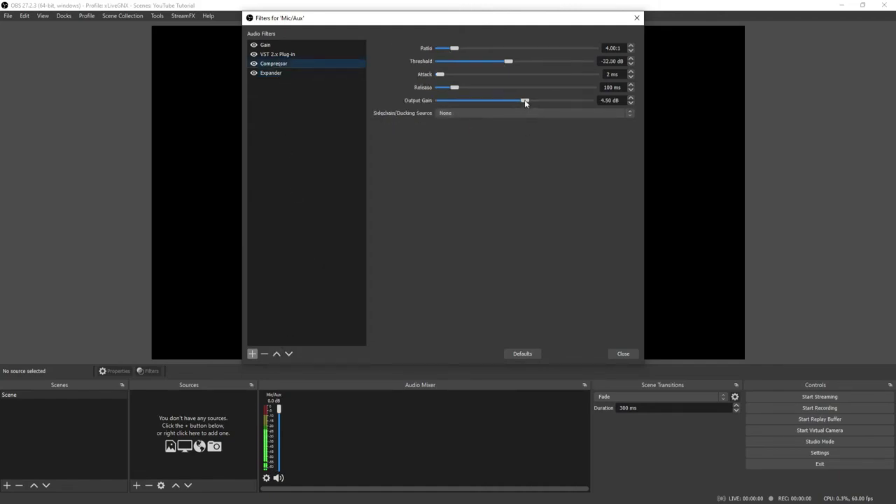
drag(526, 102, 540, 105)
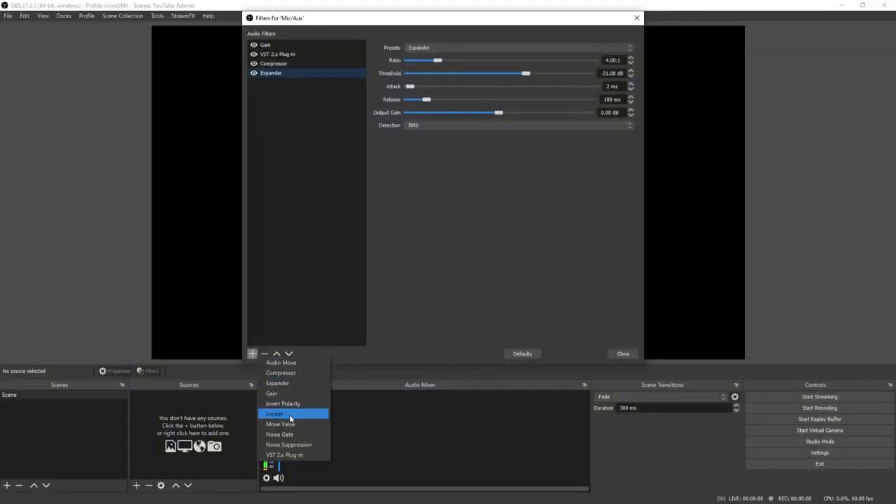
Add a Noise Suppression filter and set its method to RNNoise after briefly trying Speex.
click(291, 444)
click(429, 209)
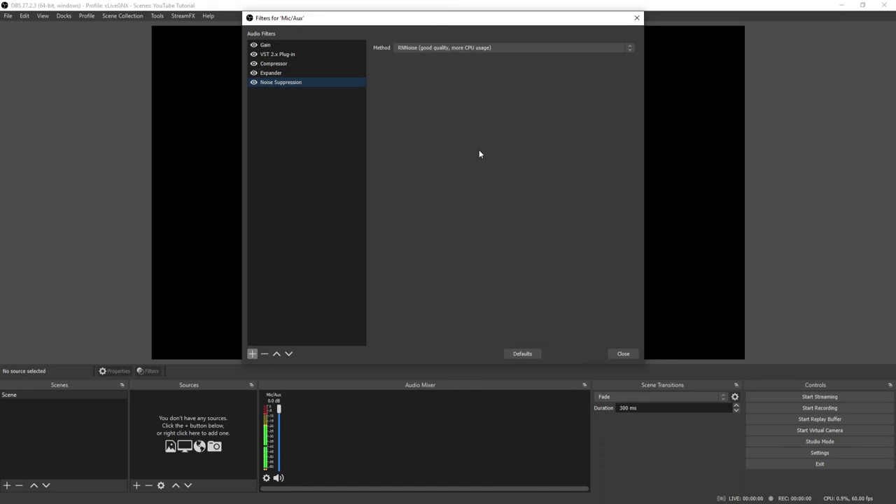
click(544, 46)
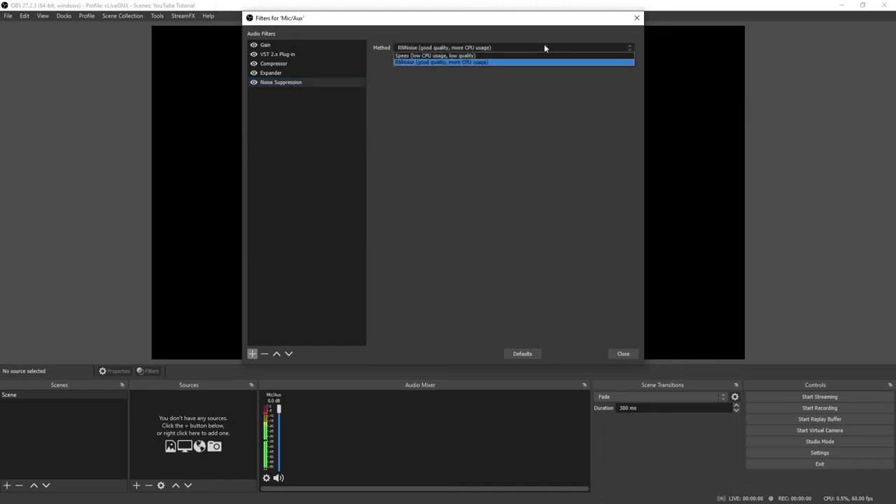
click(467, 56)
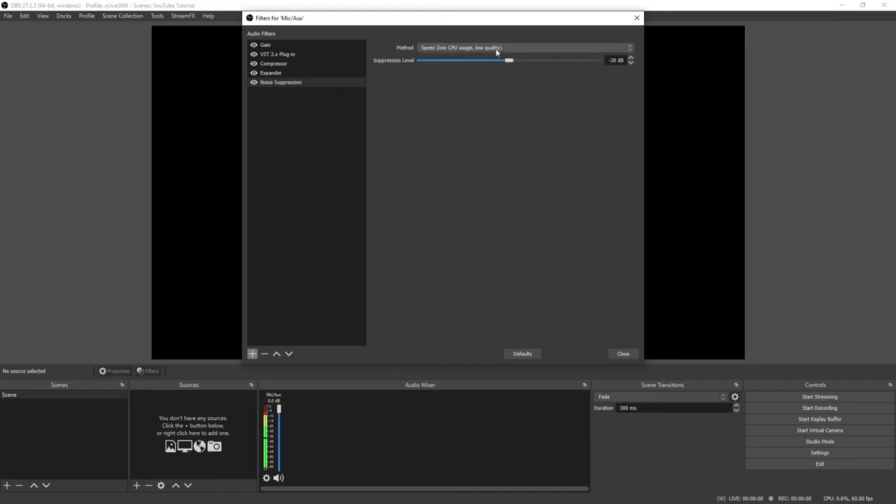
click(450, 46)
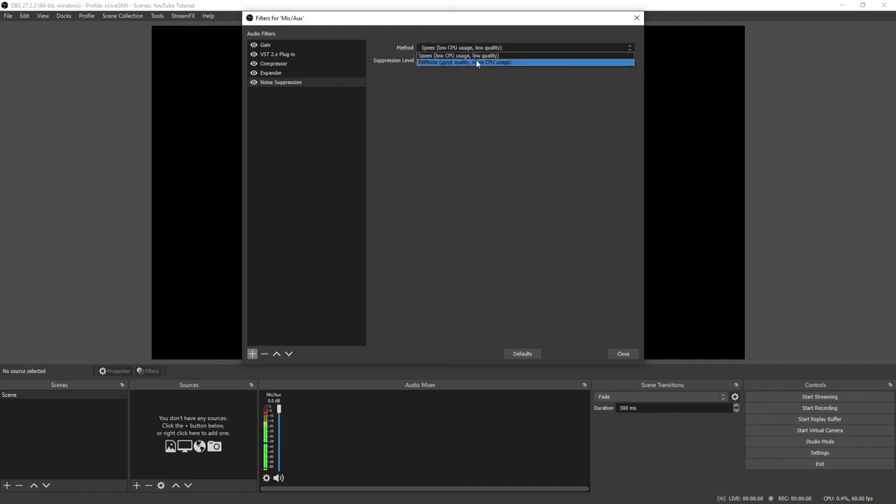
click(477, 62)
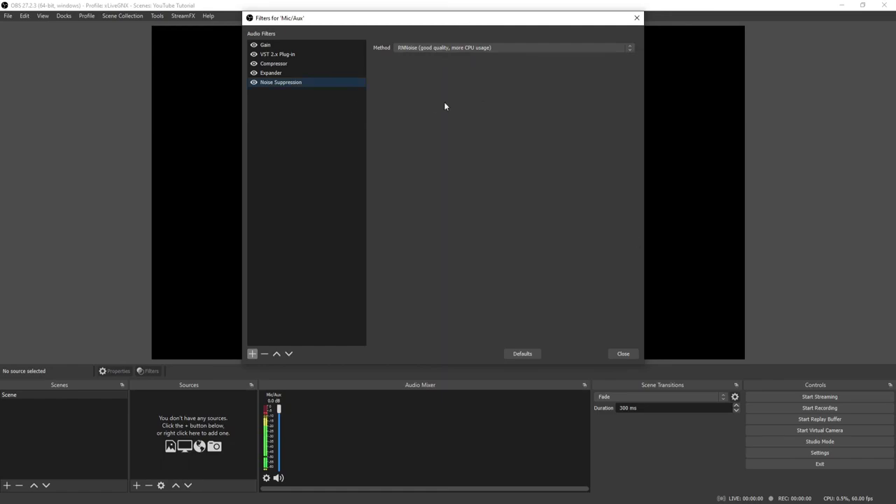
Review each filter in turn: Gain, Marvel GEQ, Compressor, Expander and Noise Suppression.
click(288, 44)
click(295, 55)
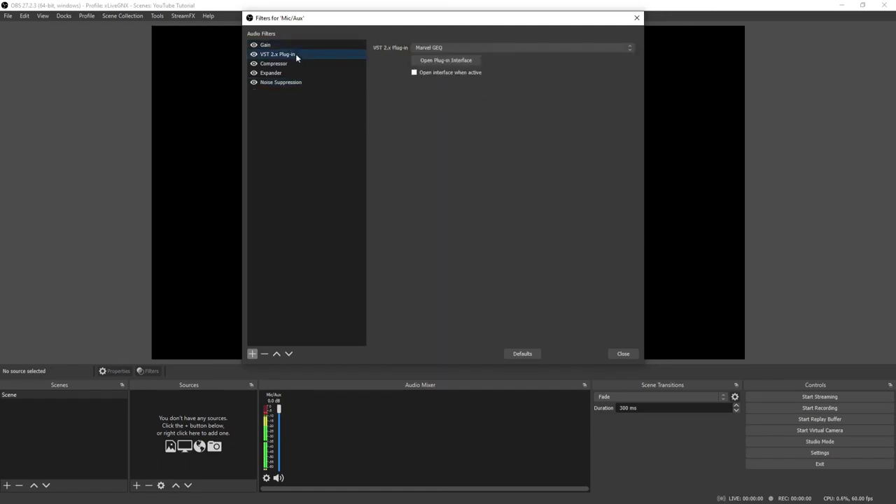
click(301, 65)
click(303, 72)
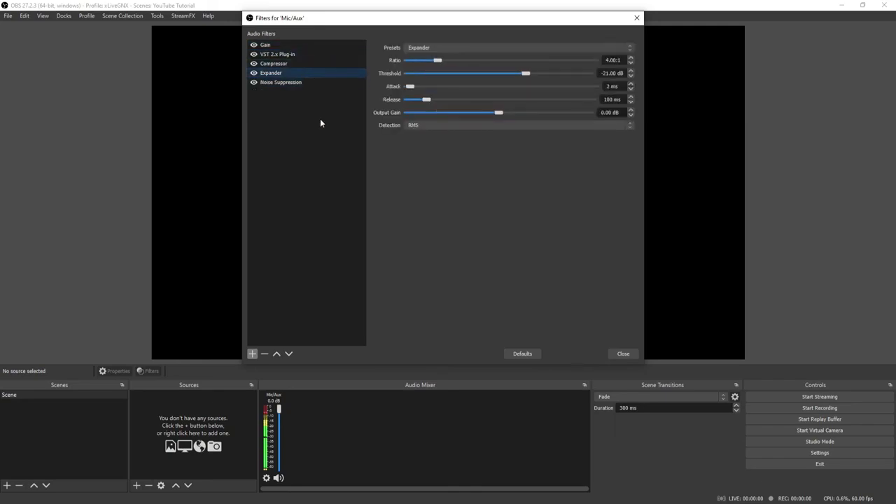
click(303, 83)
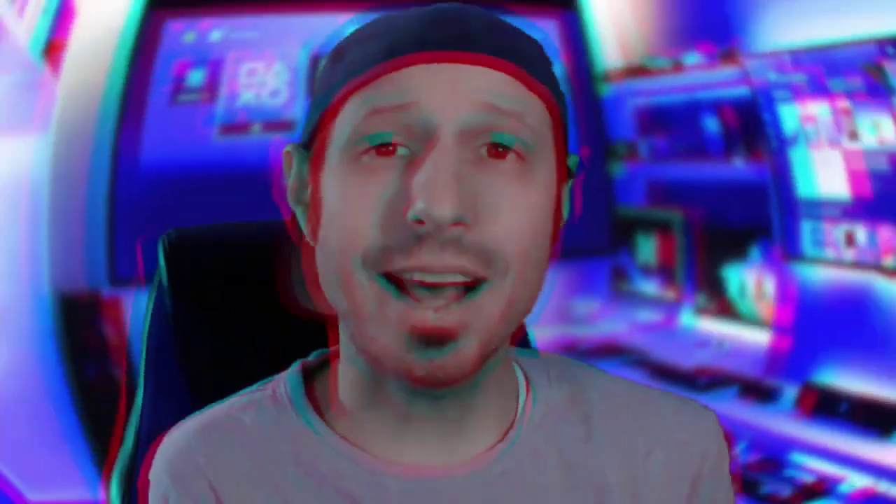